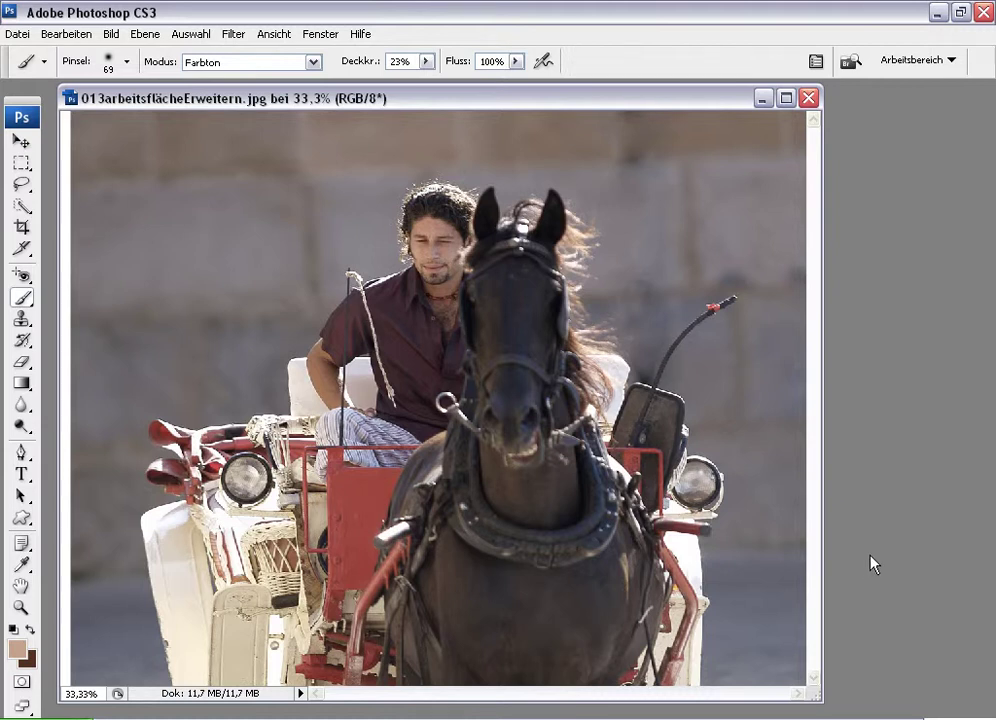
Step: Enlarge the canvas to 19,48 cm high, anchored bottom-centre, filling the added area with Weiß
{"action": "right_click", "coordinate": [435, 99]}
{"action": "left_click", "coordinate": [451, 136]}
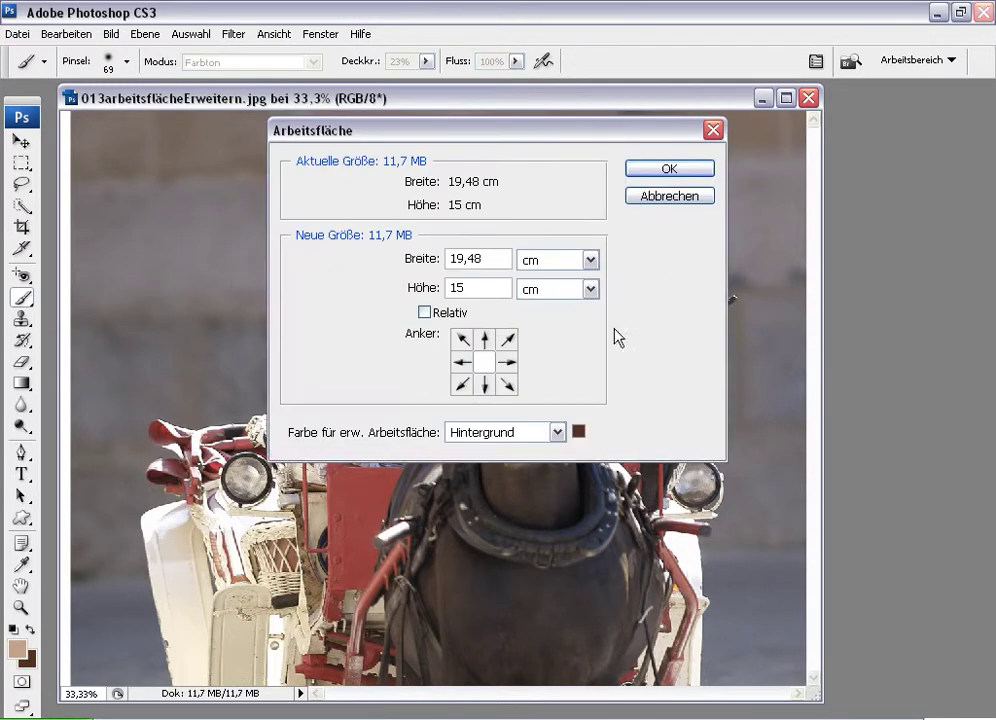
{"action": "left_click", "coordinate": [467, 358]}
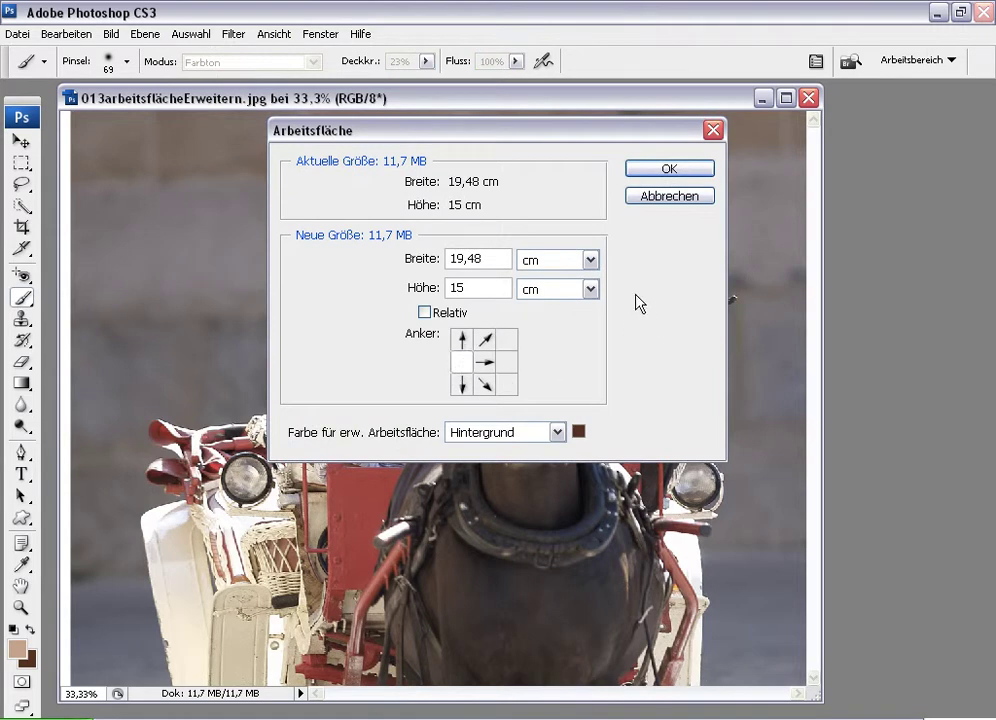
{"action": "left_click", "coordinate": [485, 360]}
{"action": "left_click", "coordinate": [509, 366]}
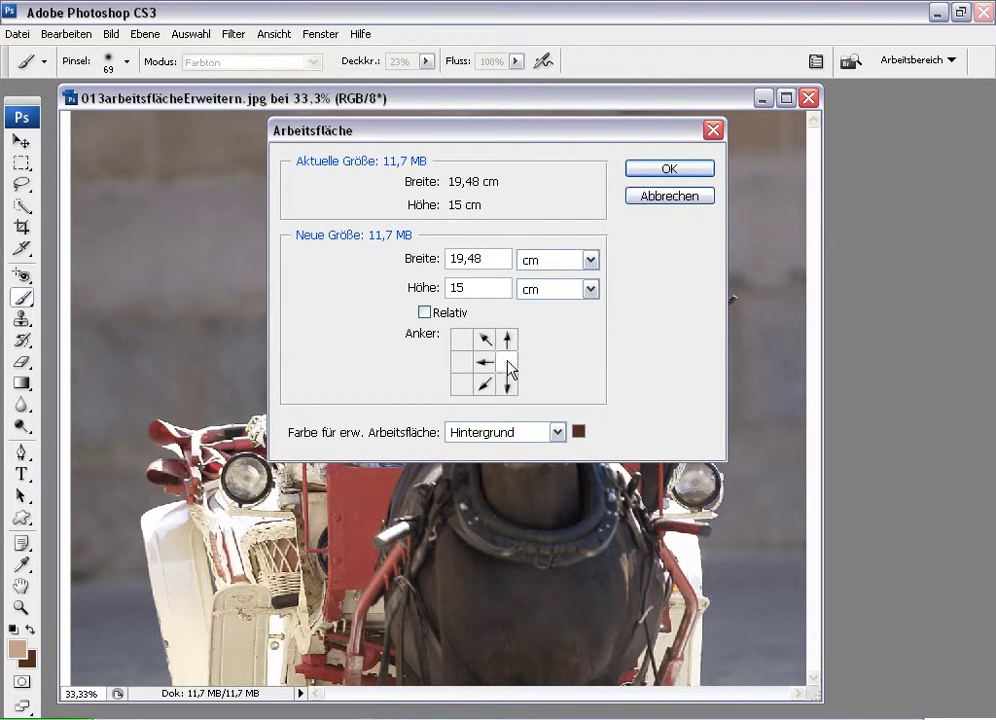
{"action": "left_click", "coordinate": [466, 366]}
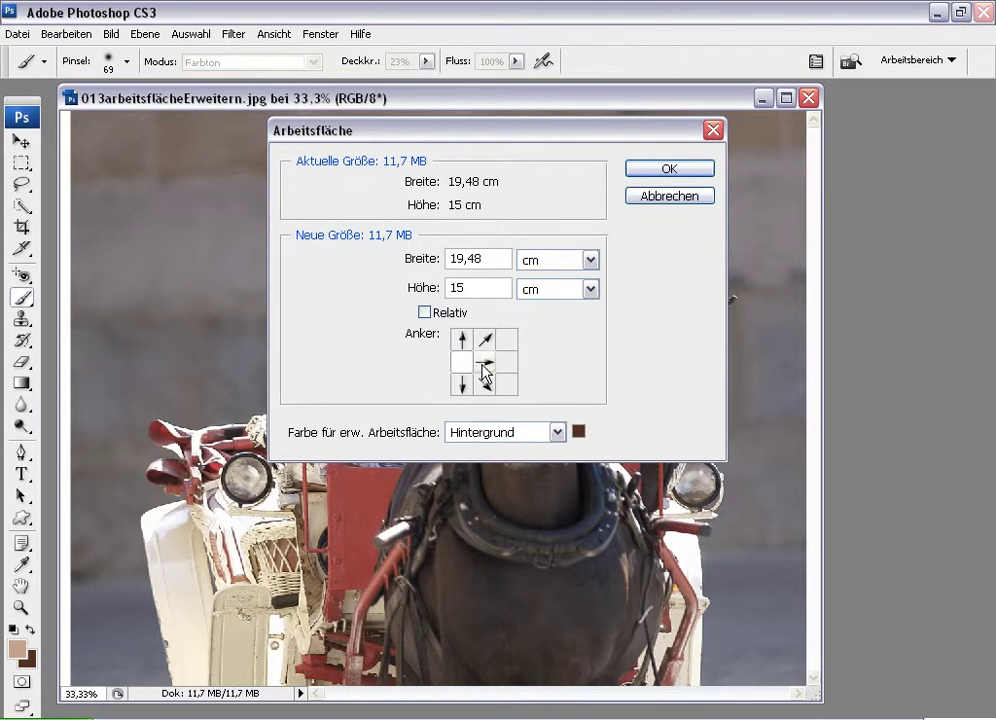
{"action": "left_click", "coordinate": [486, 384]}
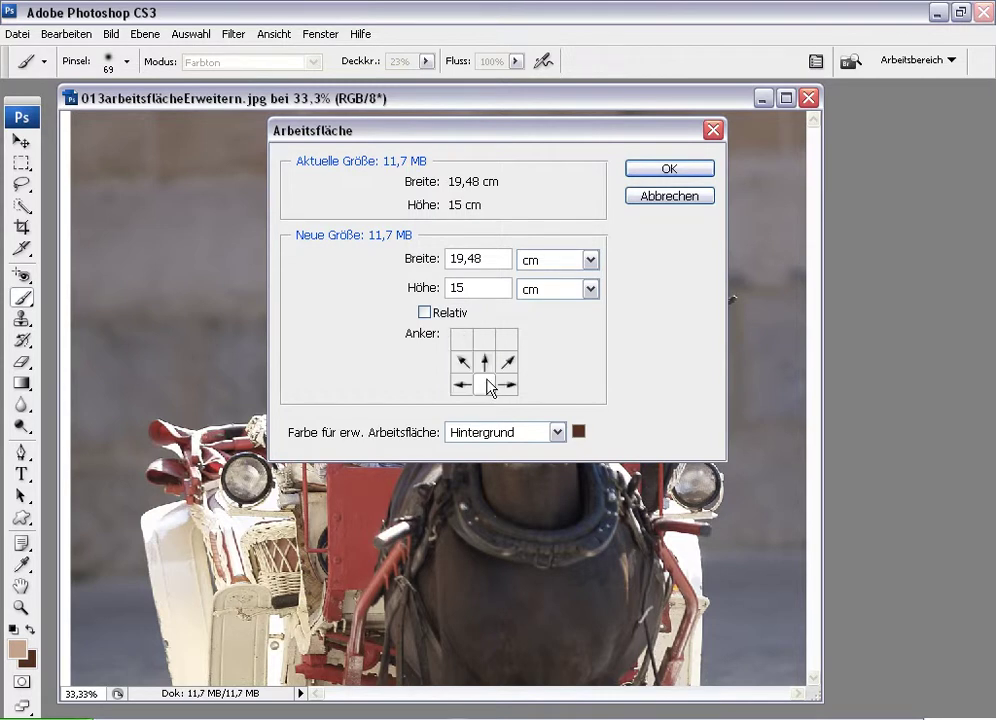
{"action": "double_click", "coordinate": [471, 288]}
{"action": "type", "text": "19,48"}
{"action": "left_click", "coordinate": [559, 433]}
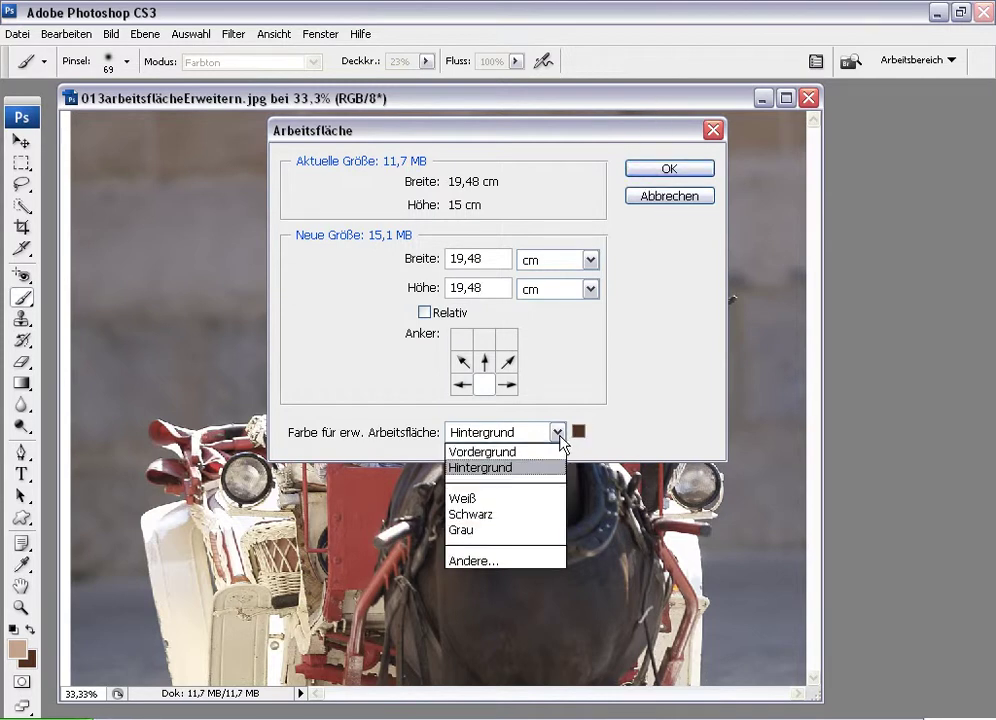
{"action": "left_click", "coordinate": [501, 502]}
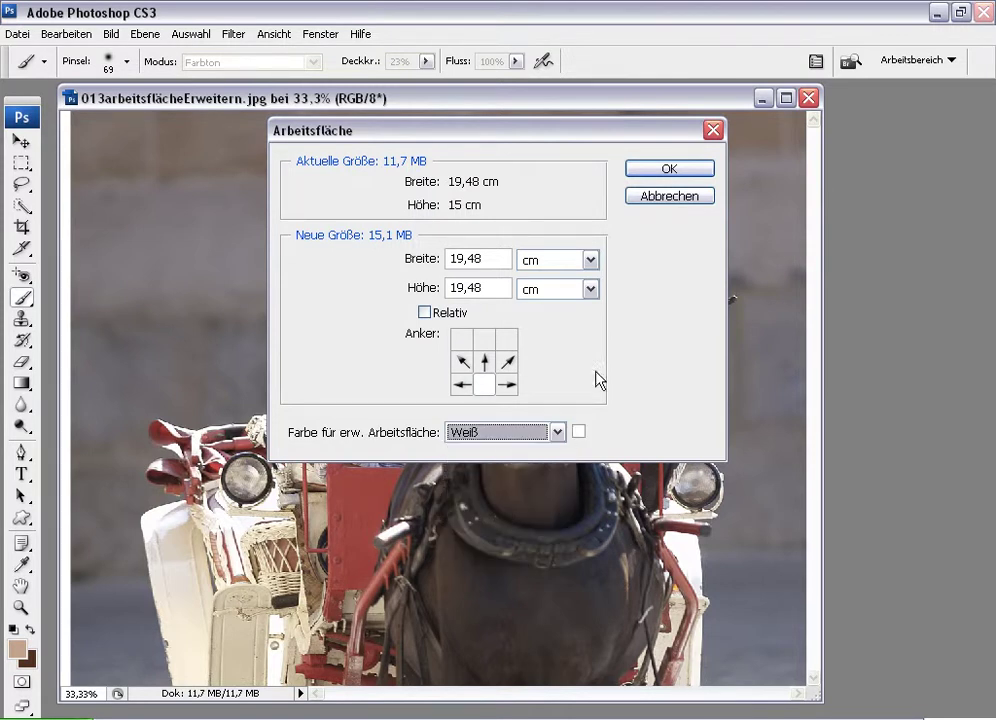
{"action": "left_click", "coordinate": [668, 169]}
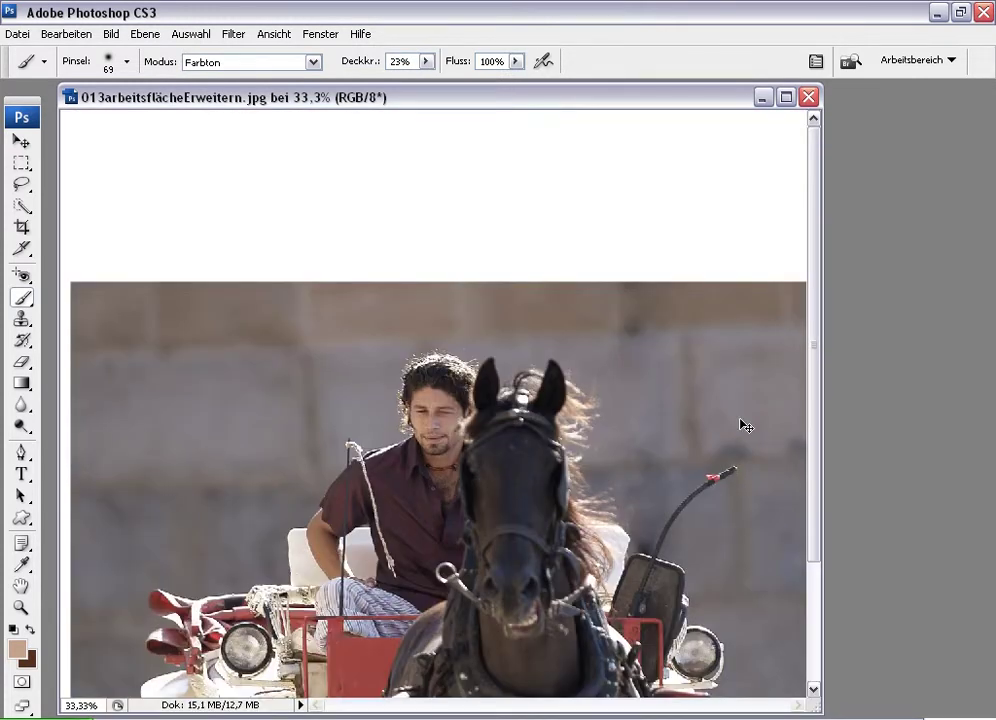
Step: Fit the enlarged image on screen and show the Layers panel with Hintergrund
{"action": "key", "text": "ctrl+0"}
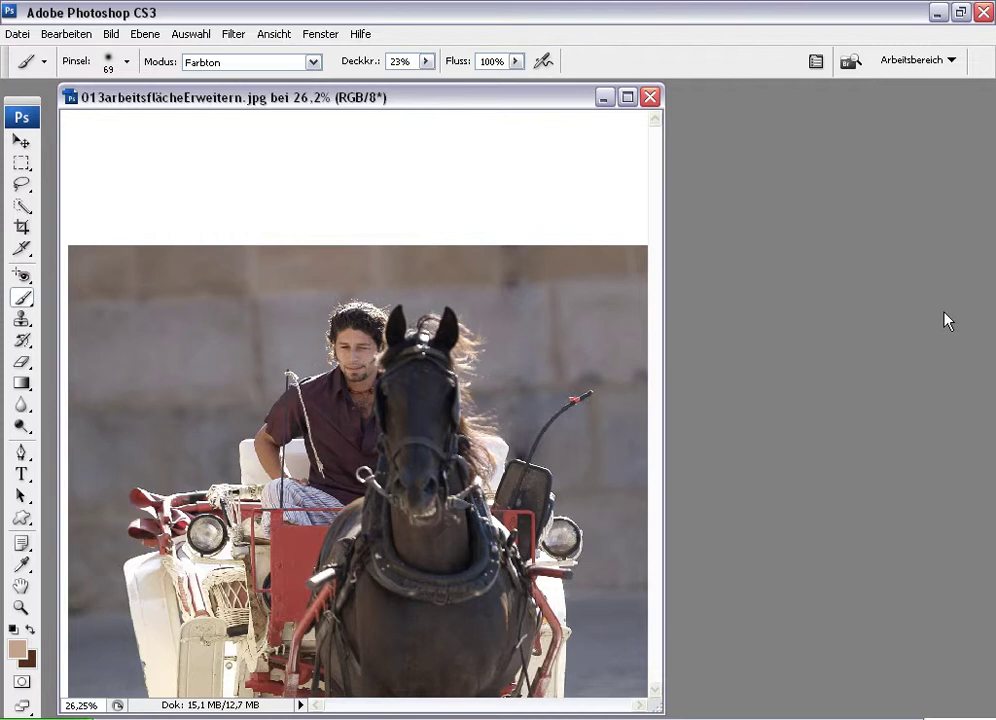
{"action": "key", "text": "F7"}
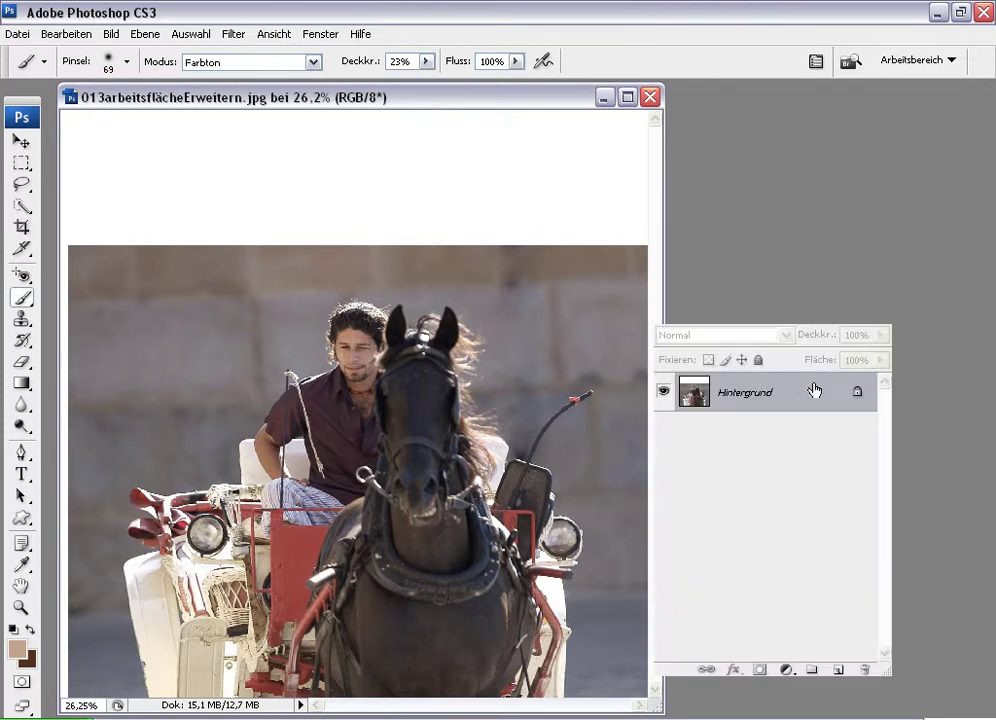
Step: Duplicate Hintergrund and stretch its selected top wall strip up to the canvas top
{"action": "left_click_drag", "start_coordinate": [813, 397], "coordinate": [838, 669]}
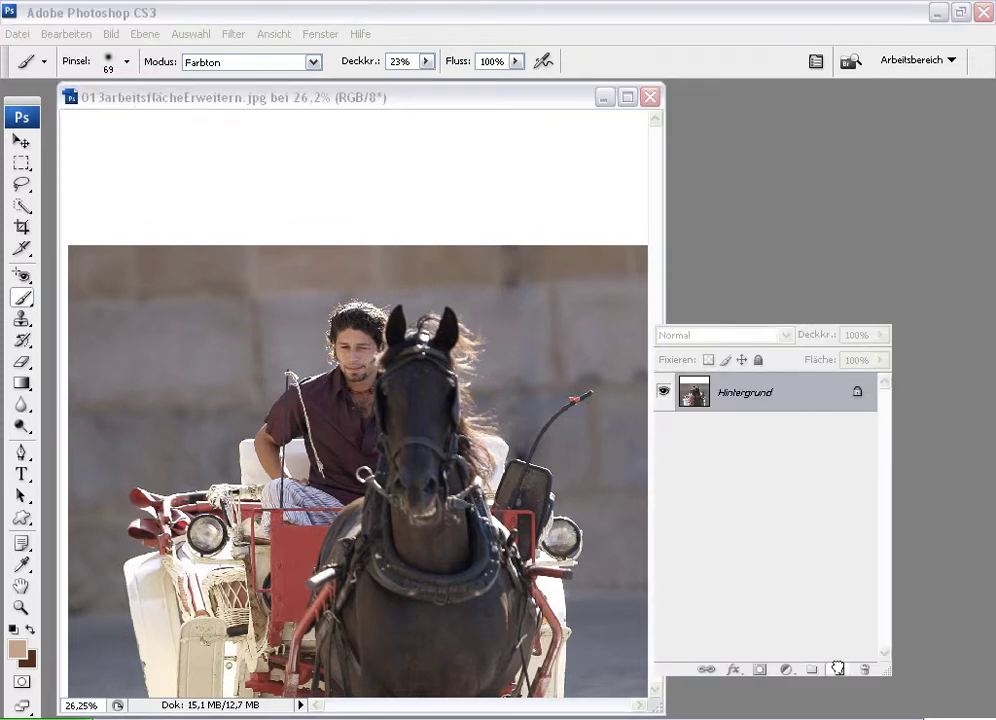
{"action": "left_click", "coordinate": [20, 163]}
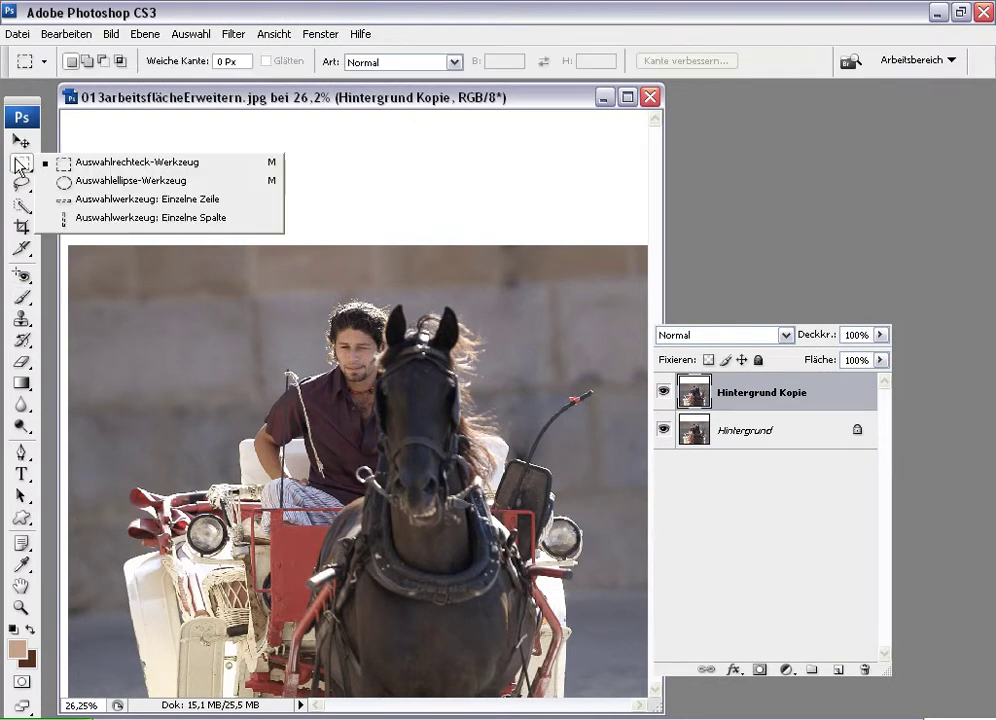
{"action": "left_click", "coordinate": [84, 163]}
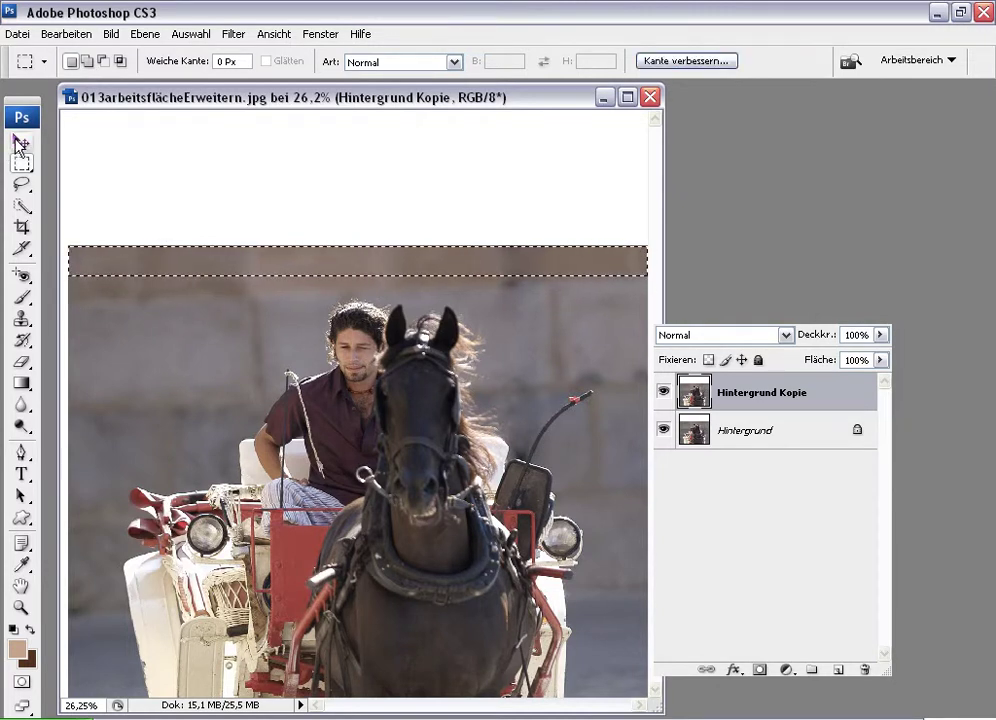
{"action": "left_click", "coordinate": [20, 143]}
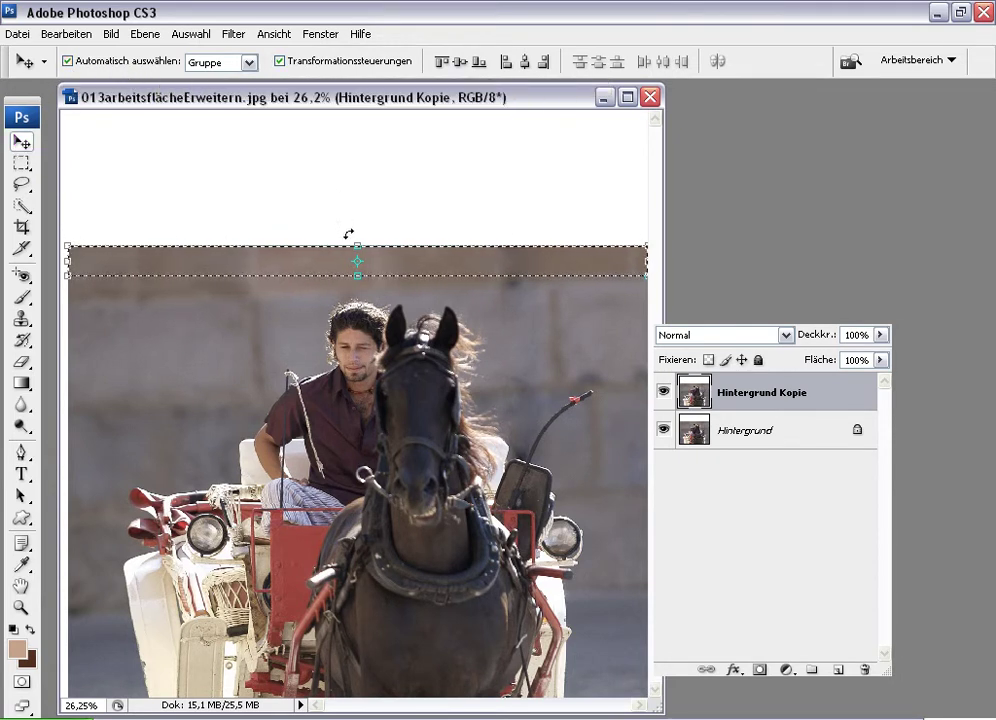
{"action": "mouse_move", "coordinate": [358, 247]}
{"action": "left_mouse_down"}
{"action": "mouse_move", "coordinate": [380, 97]}
{"action": "mouse_move", "coordinate": [380, 112]}
{"action": "left_mouse_up"}
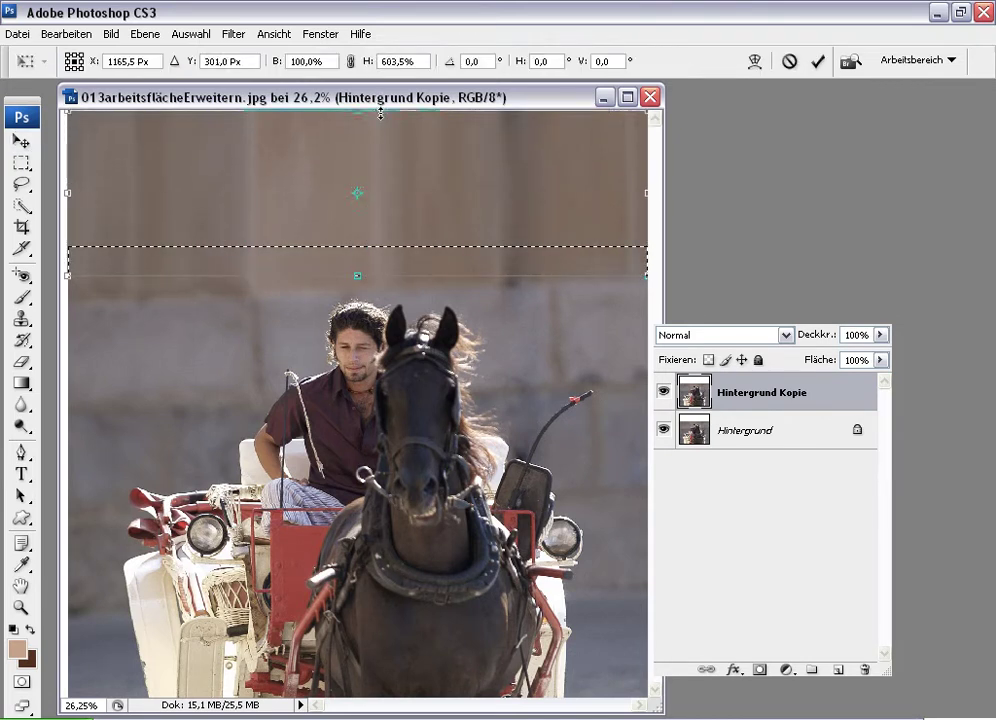
{"action": "left_click", "coordinate": [818, 62]}
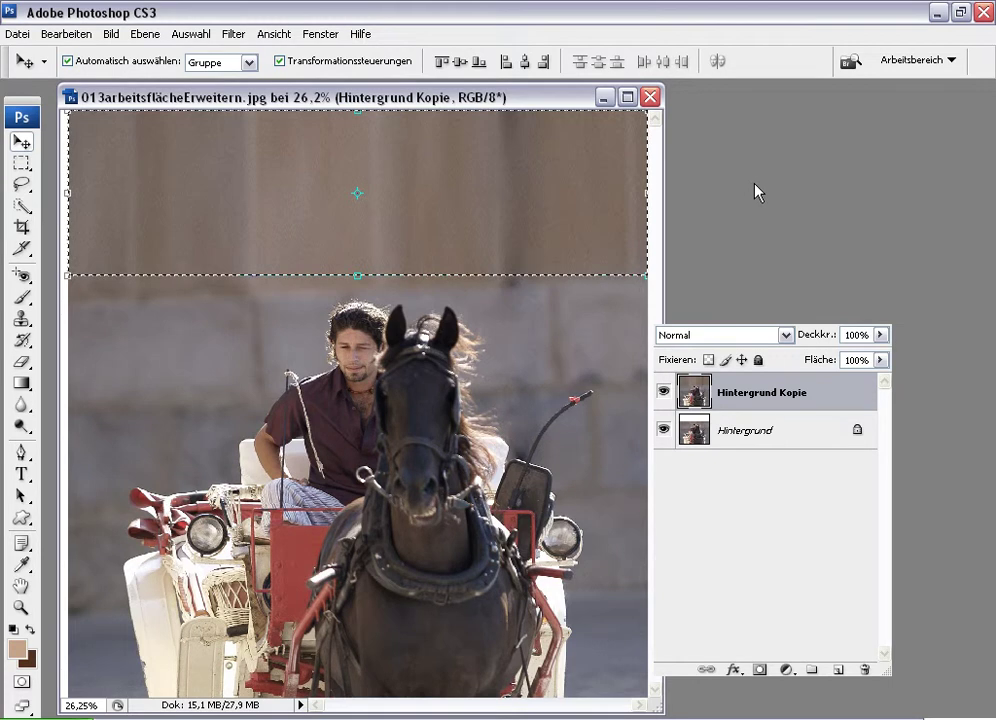
{"action": "key", "text": "ctrl+d"}
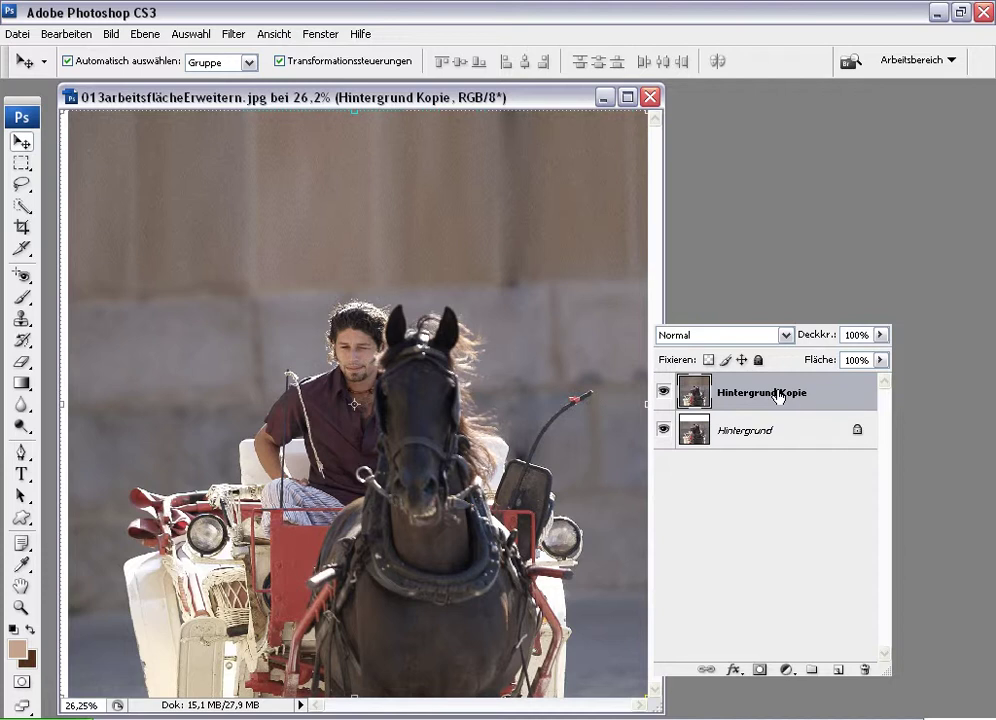
Step: Convert the Hintergrund Kopie layer to a Smart Object for smart filters
{"action": "left_click", "coordinate": [233, 35]}
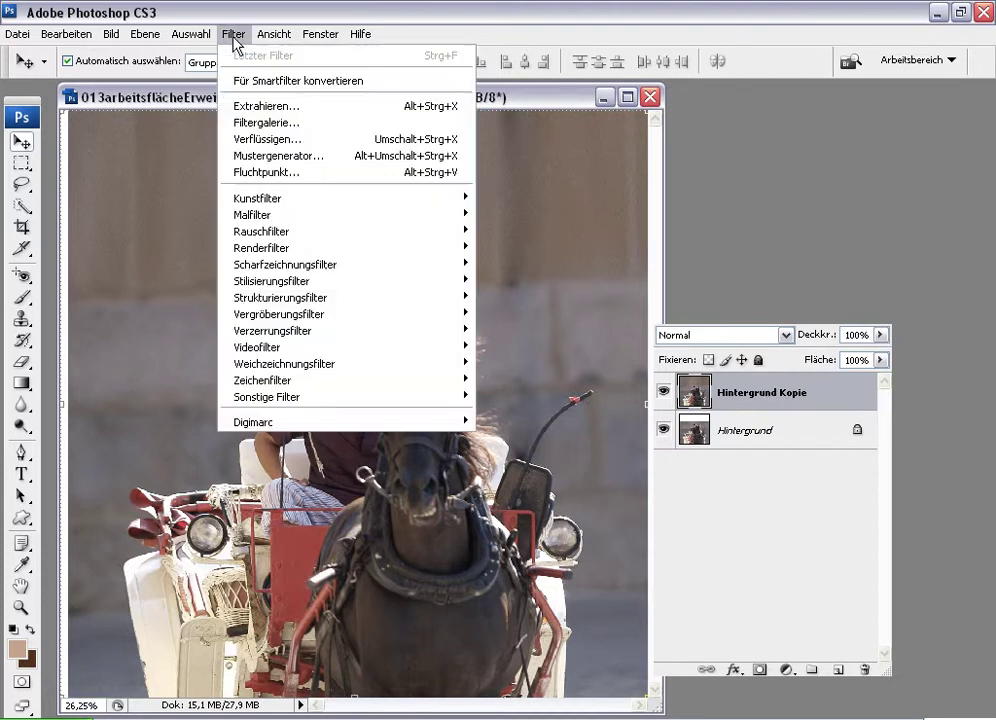
{"action": "left_click", "coordinate": [238, 80]}
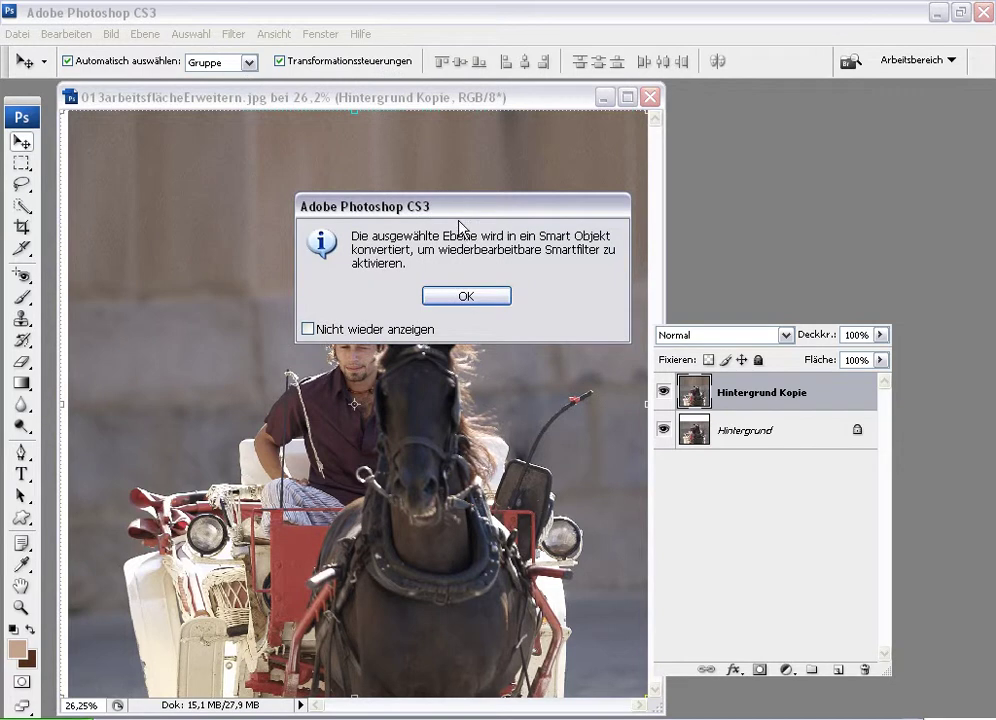
{"action": "left_click", "coordinate": [487, 298]}
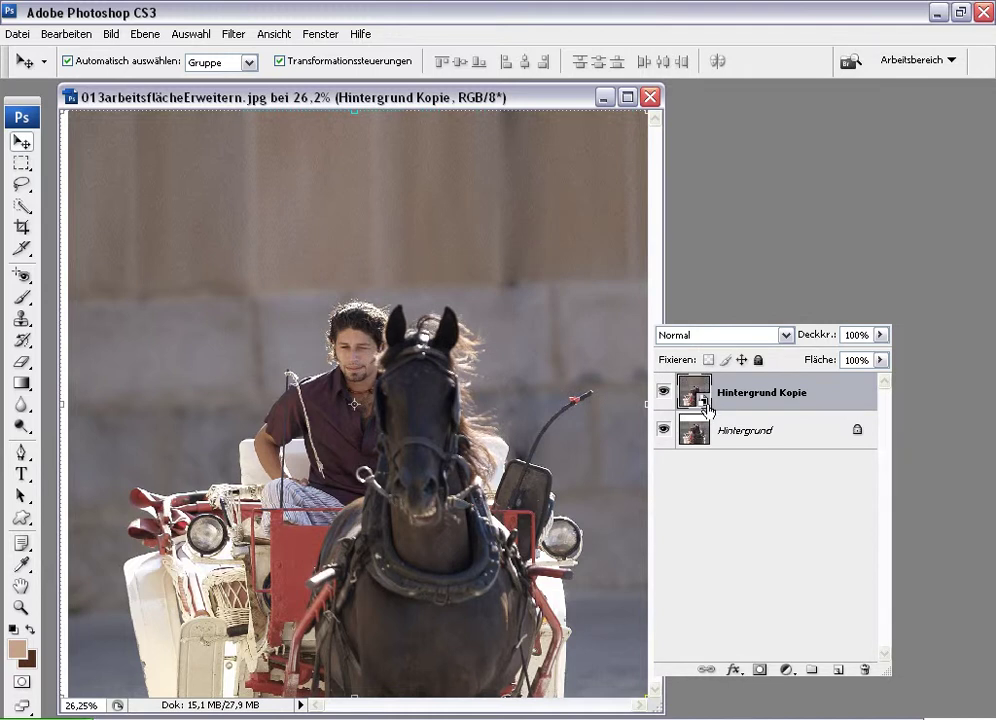
Step: Apply a Gaussian Blur smart filter with radius 4,4 pixels, then recheck its settings
{"action": "left_click", "coordinate": [233, 34]}
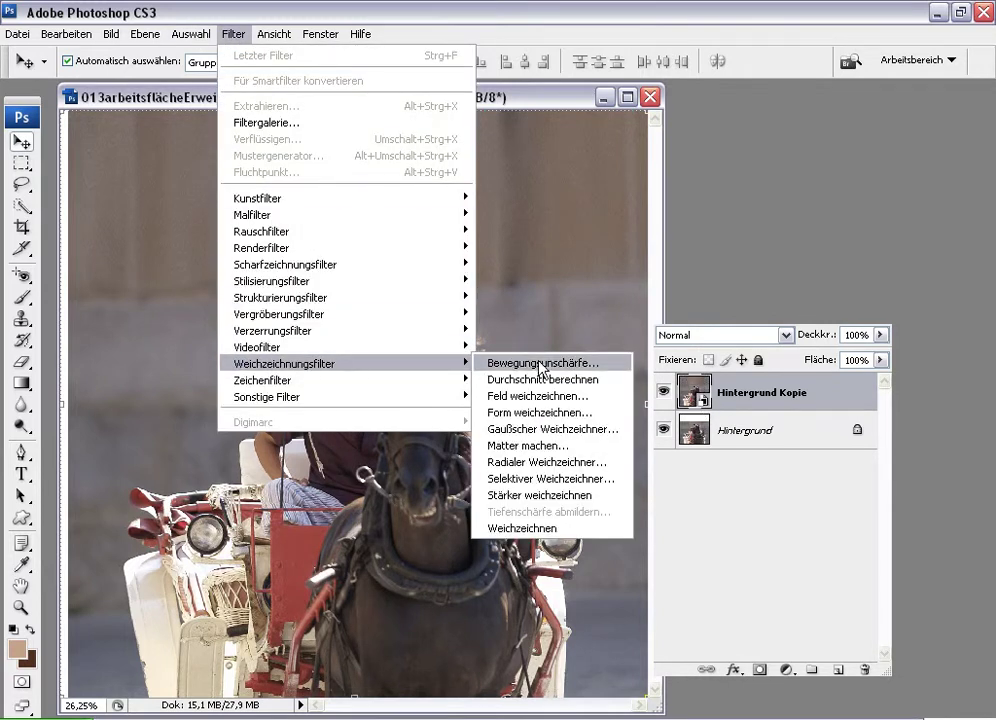
{"action": "mouse_move", "coordinate": [284, 363]}
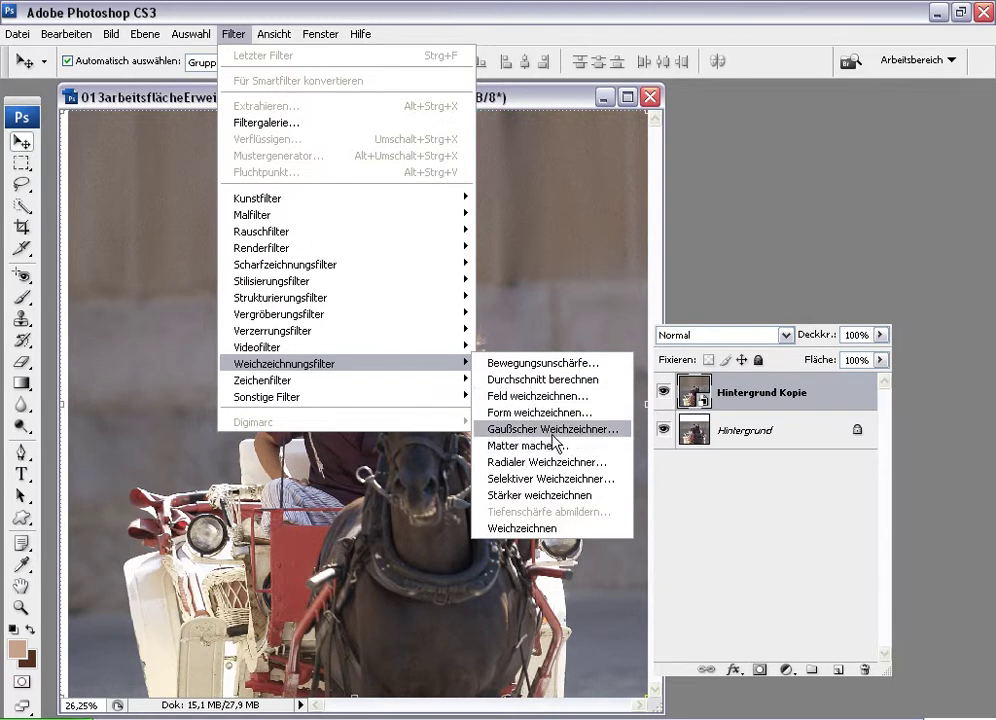
{"action": "left_click", "coordinate": [553, 430]}
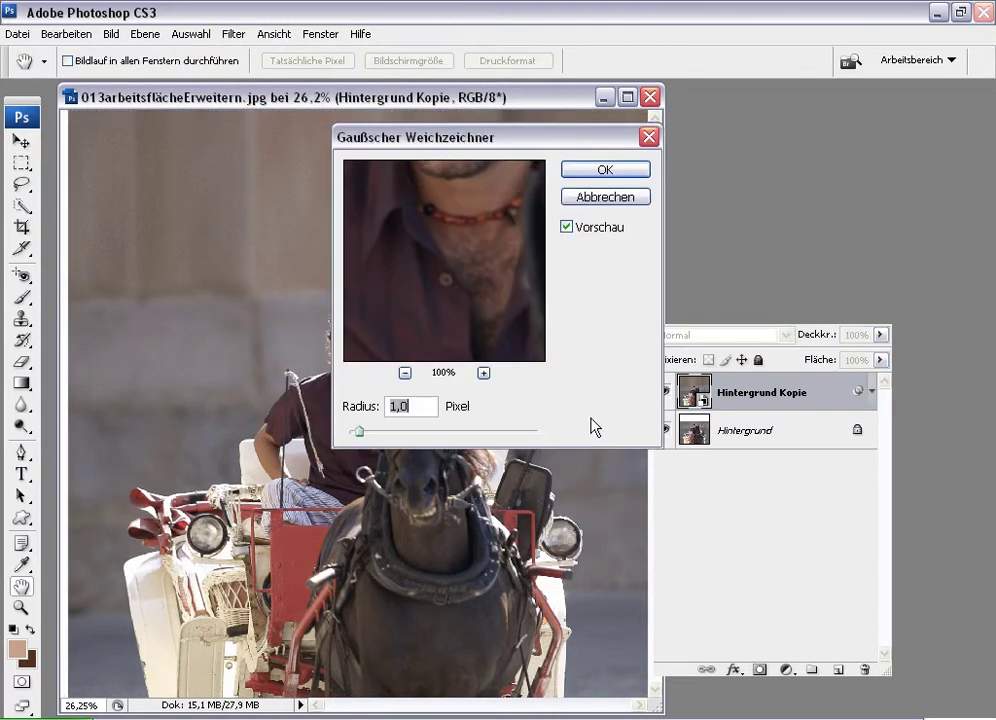
{"action": "left_click_drag", "start_coordinate": [391, 434], "coordinate": [394, 434]}
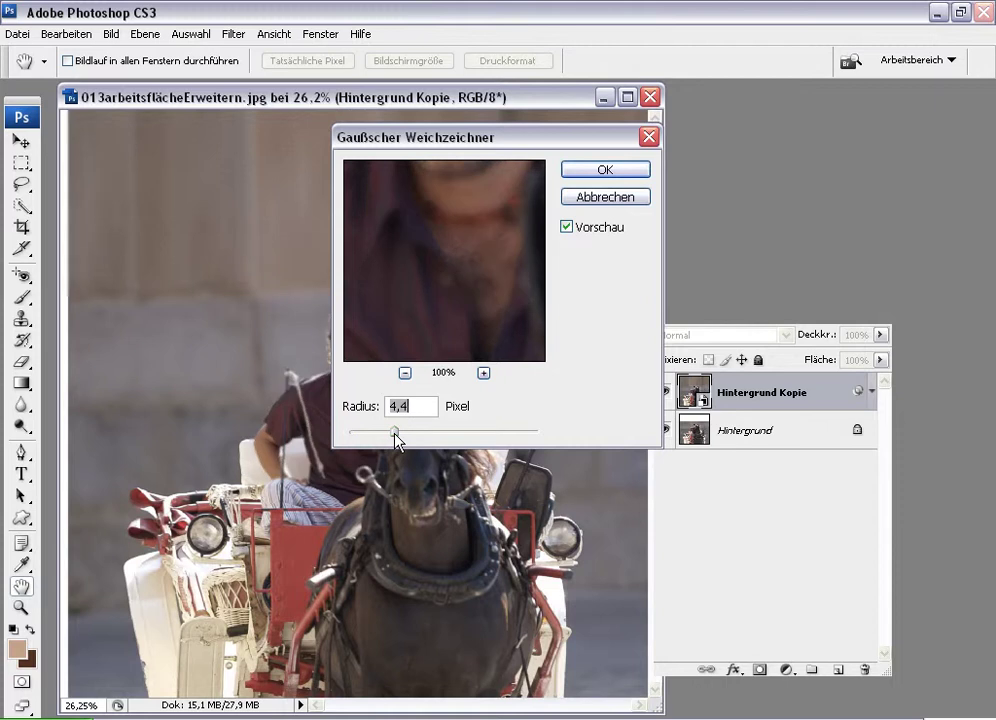
{"action": "left_click", "coordinate": [613, 170]}
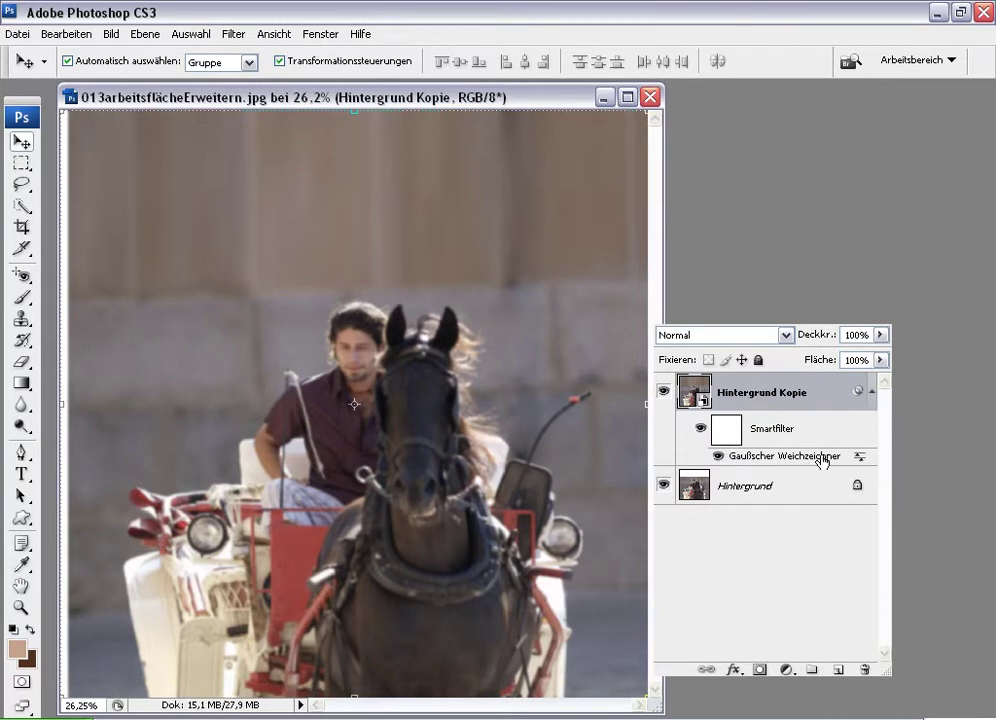
{"action": "double_click", "coordinate": [754, 458]}
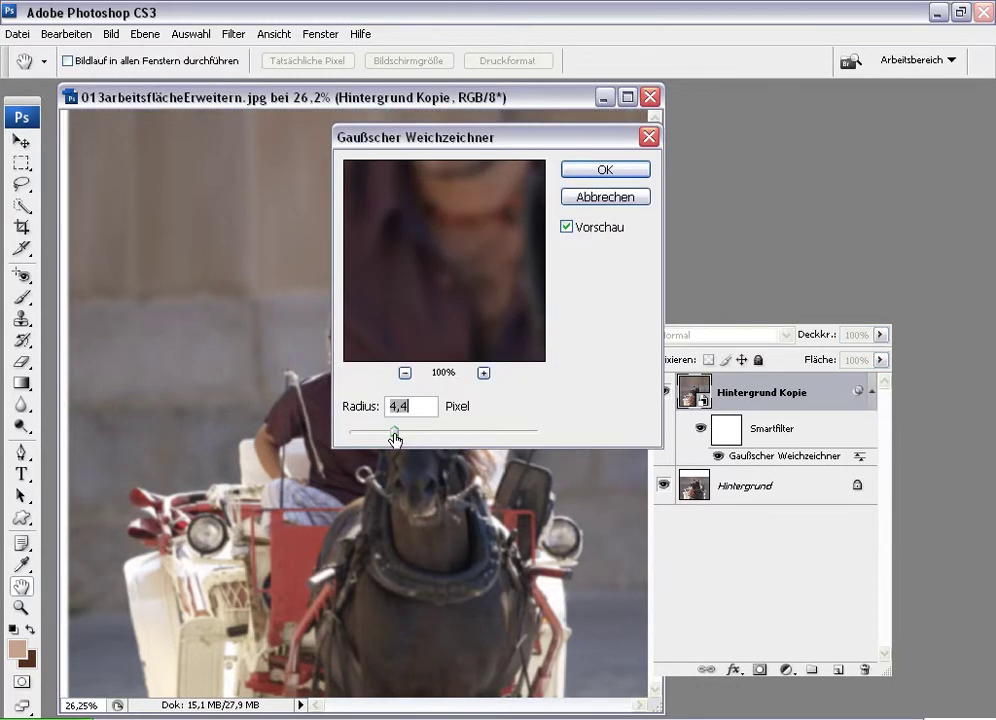
{"action": "left_click", "coordinate": [605, 170]}
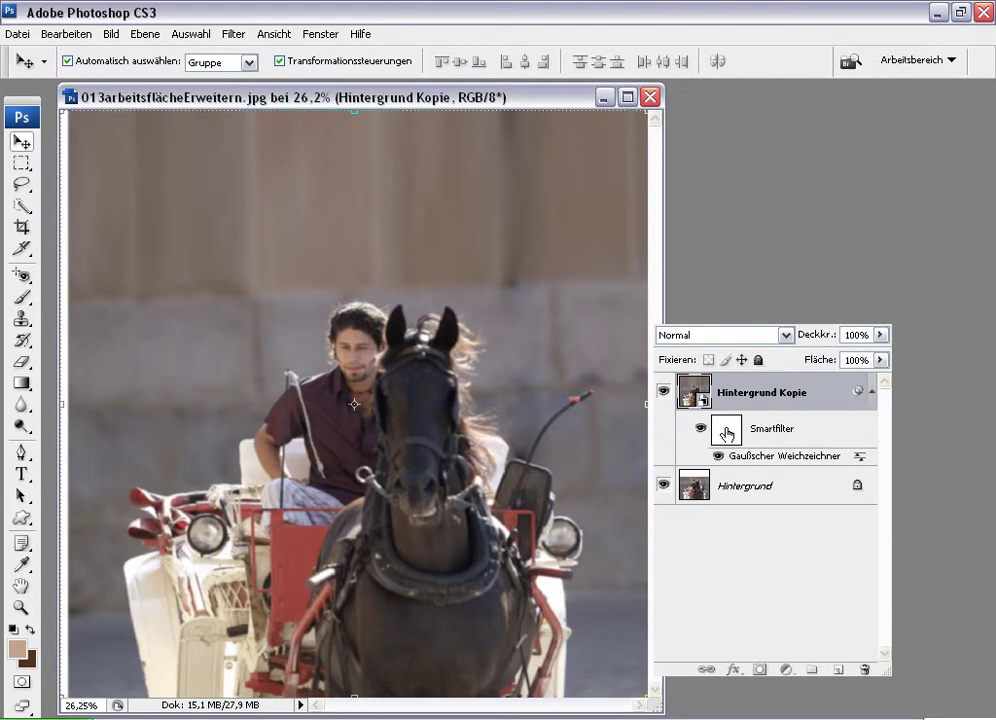
Step: Select the smart filter mask and invert it to black, hiding the blur
{"action": "left_click", "coordinate": [724, 433]}
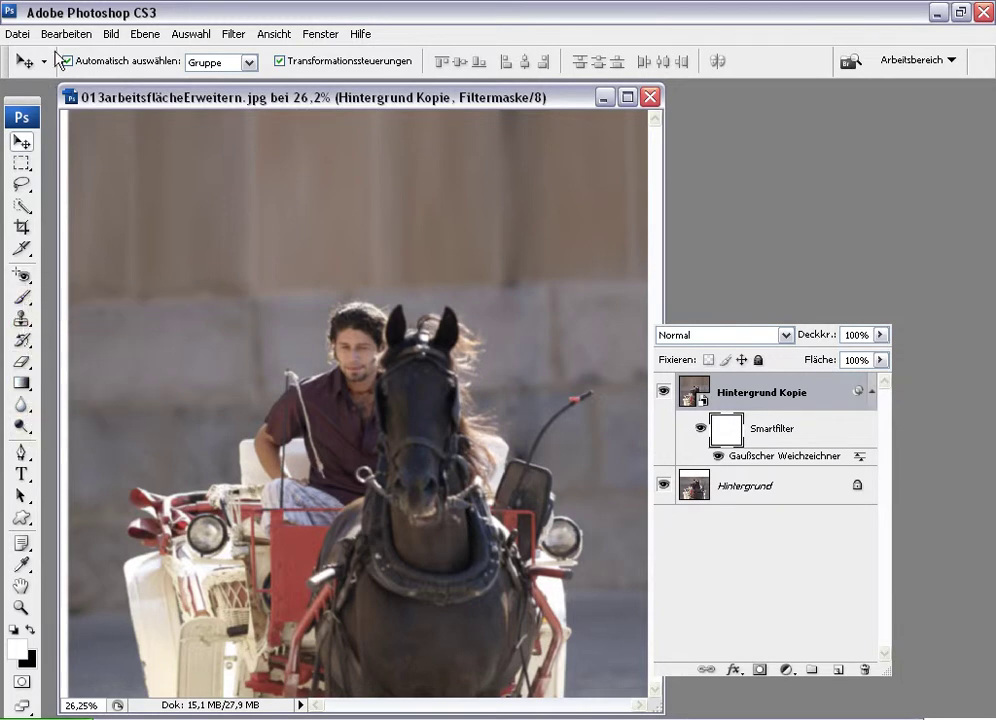
{"action": "left_click", "coordinate": [110, 34]}
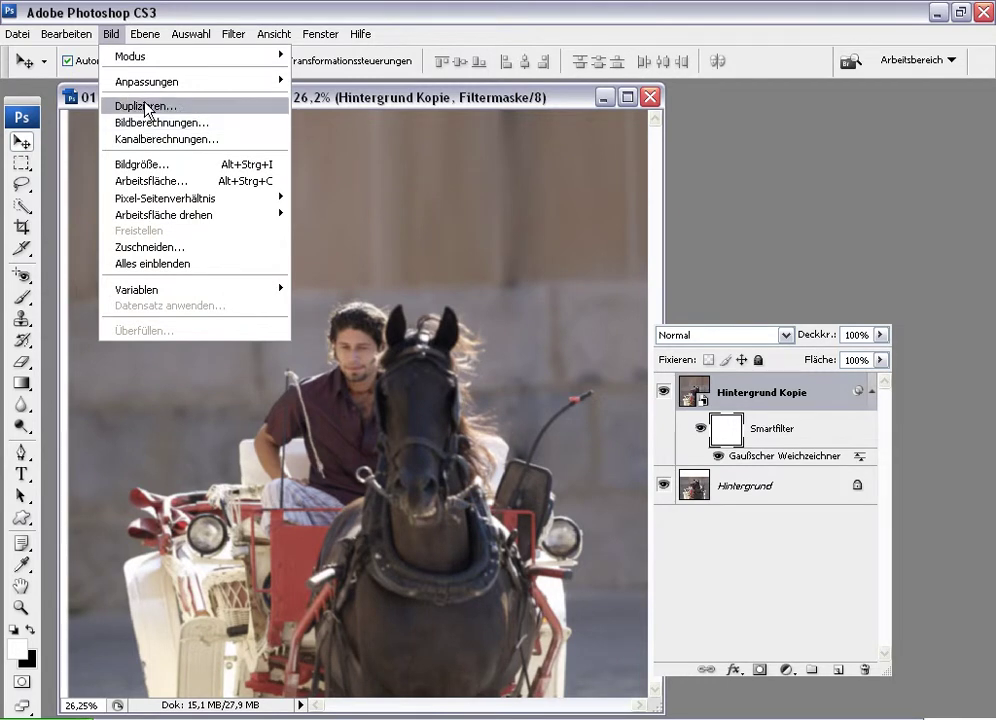
{"action": "mouse_move", "coordinate": [150, 81]}
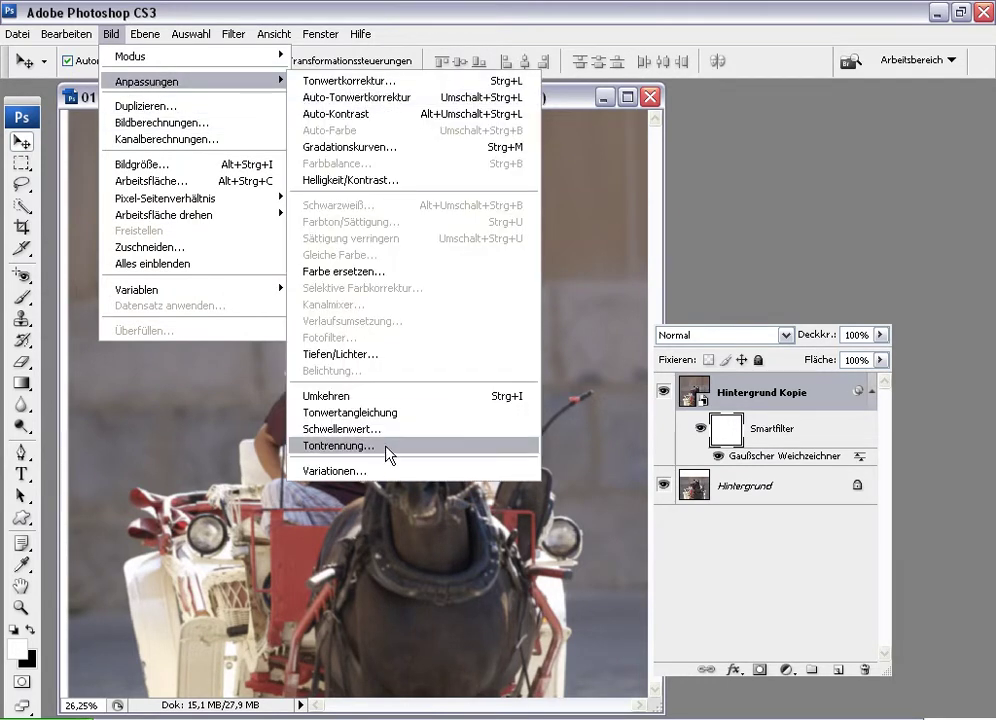
{"action": "left_click", "coordinate": [383, 396]}
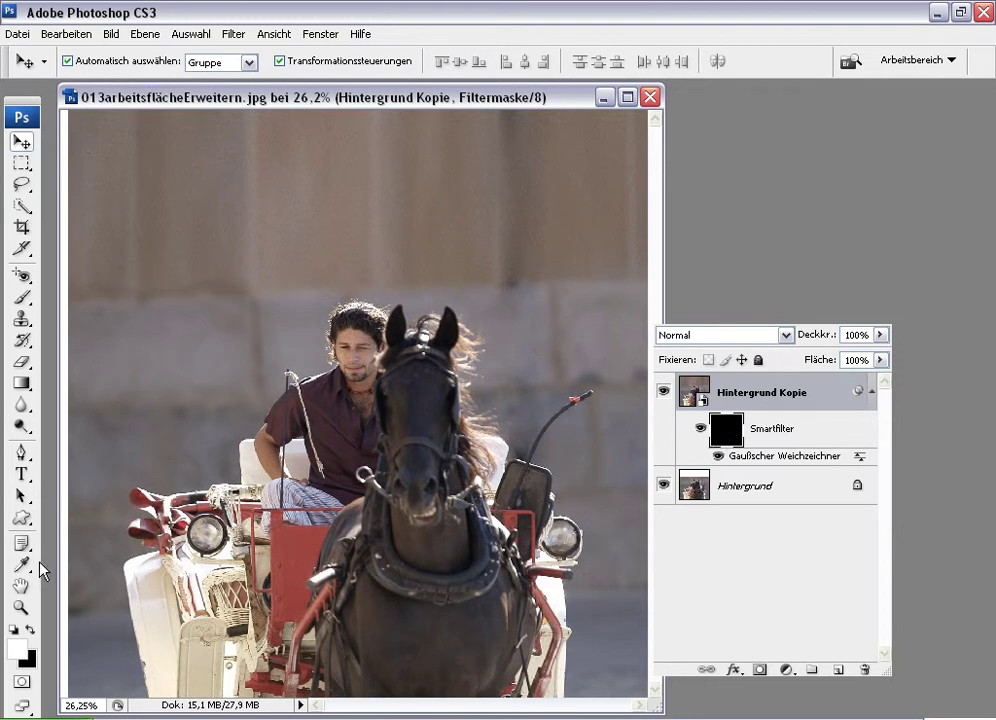
Step: Paint white on the filter mask across the upper wall with a soft 960 px brush
{"action": "left_click", "coordinate": [21, 297]}
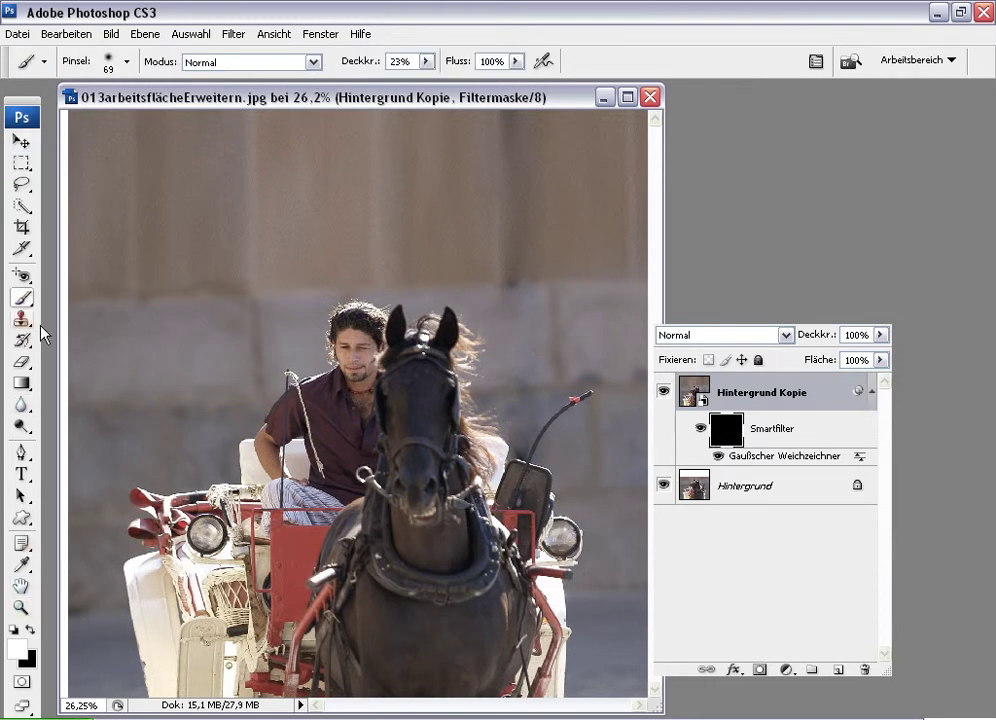
{"action": "right_click", "coordinate": [340, 198]}
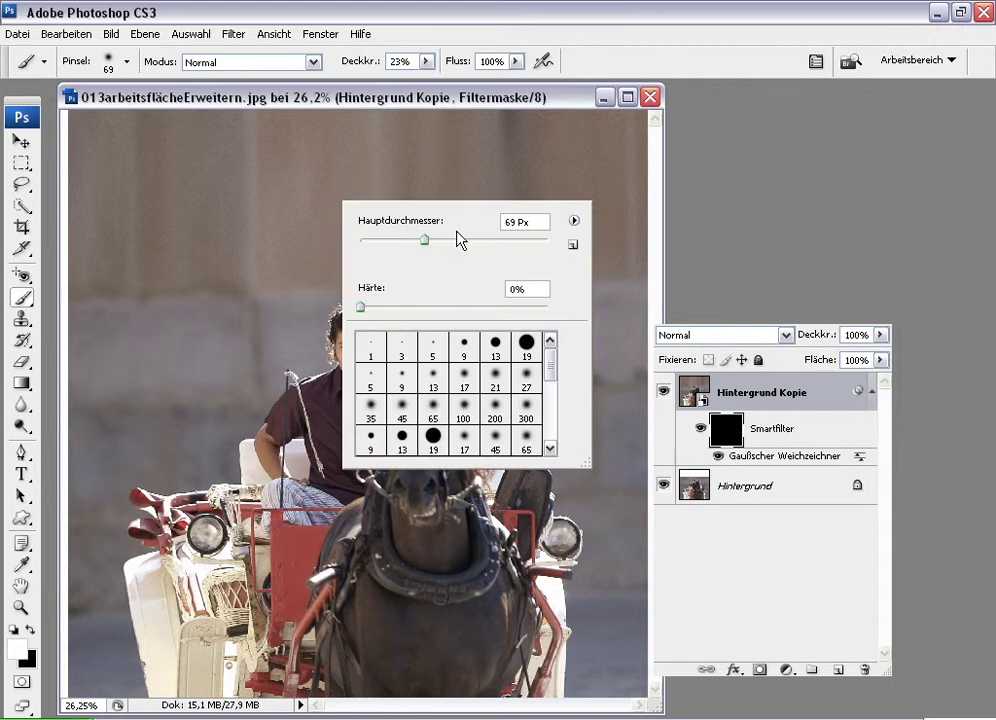
{"action": "mouse_move", "coordinate": [510, 244]}
{"action": "left_mouse_down"}
{"action": "mouse_move", "coordinate": [544, 246]}
{"action": "mouse_move", "coordinate": [535, 246]}
{"action": "left_mouse_up"}
{"action": "key", "text": "Return"}
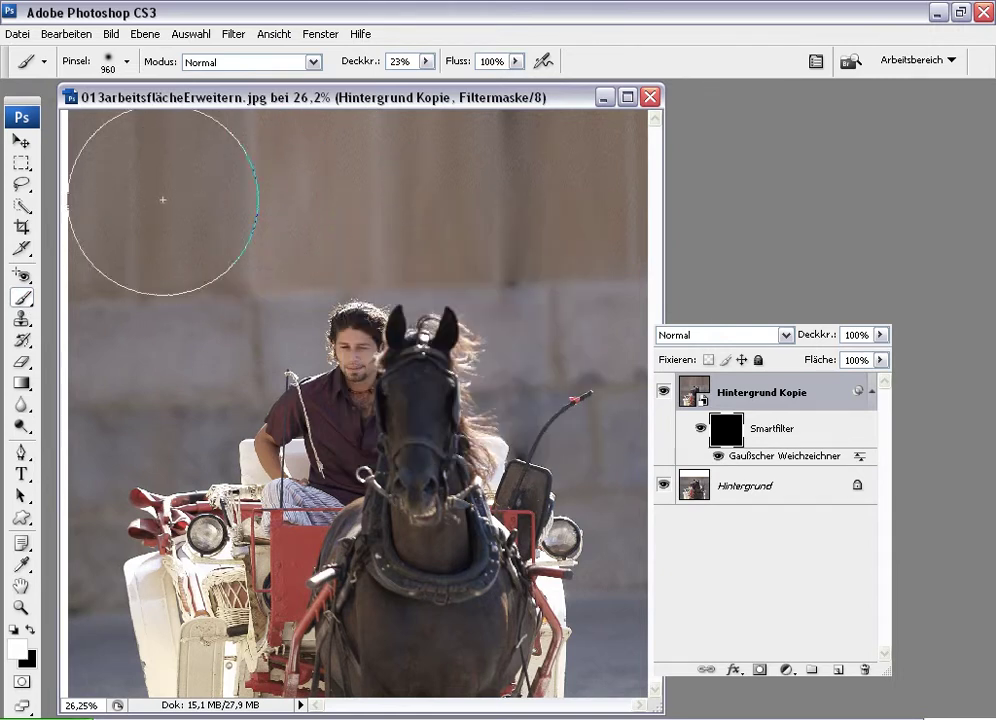
{"action": "mouse_move", "coordinate": [263, 218]}
{"action": "left_mouse_down"}
{"action": "mouse_move", "coordinate": [560, 207]}
{"action": "mouse_move", "coordinate": [216, 193]}
{"action": "left_mouse_up"}
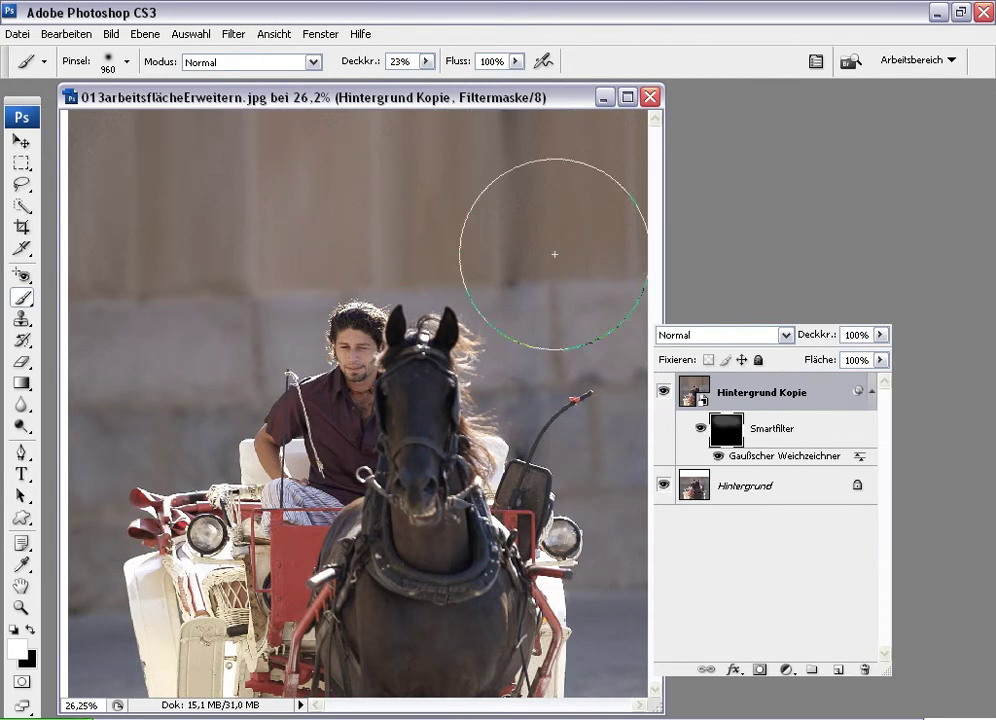
{"action": "mouse_move", "coordinate": [493, 188]}
{"action": "left_mouse_down"}
{"action": "mouse_move", "coordinate": [229, 173]}
{"action": "mouse_move", "coordinate": [209, 185]}
{"action": "left_mouse_up"}
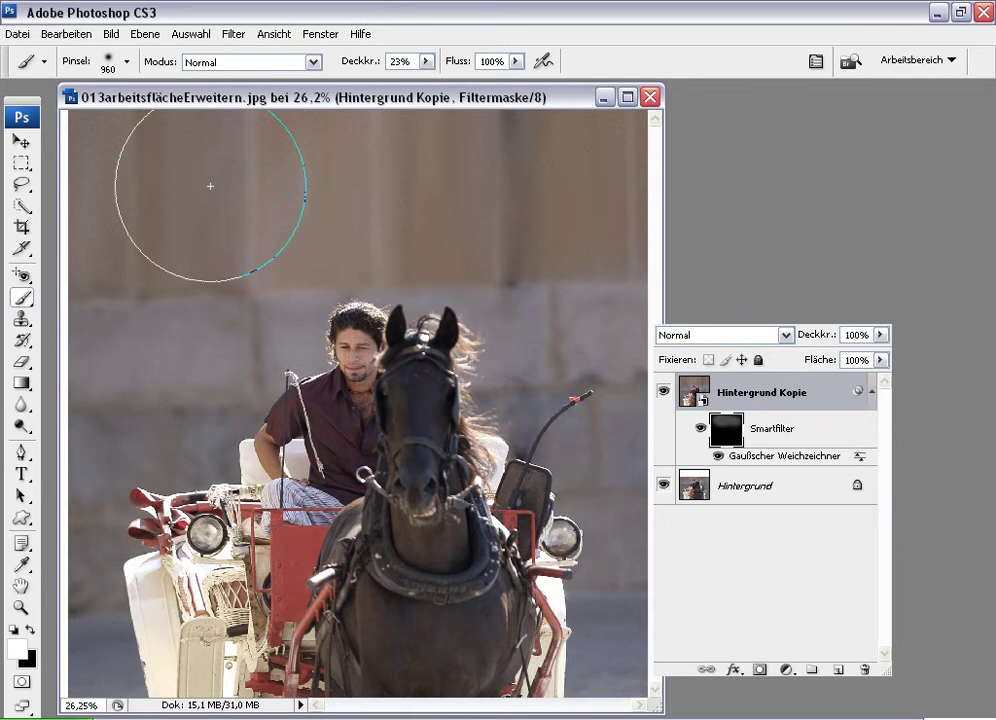
Step: Raise the brush opacity to 60% and reduce the brush size to 298 px
{"action": "left_click", "coordinate": [427, 64]}
{"action": "left_click_drag", "start_coordinate": [456, 85], "coordinate": [466, 85]}
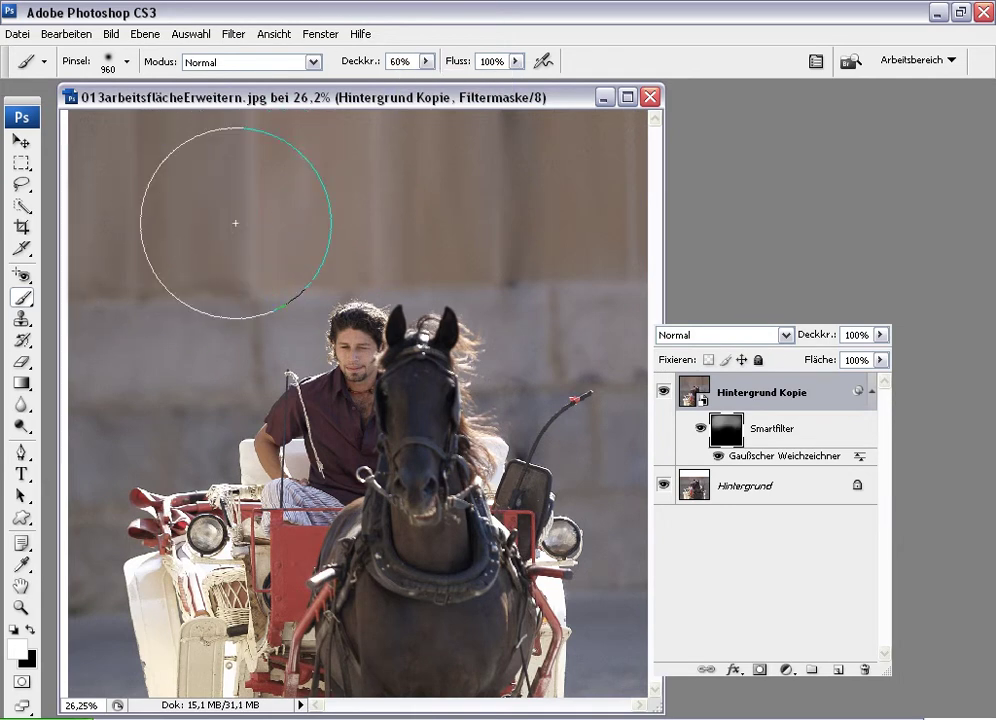
{"action": "right_click", "coordinate": [598, 243]}
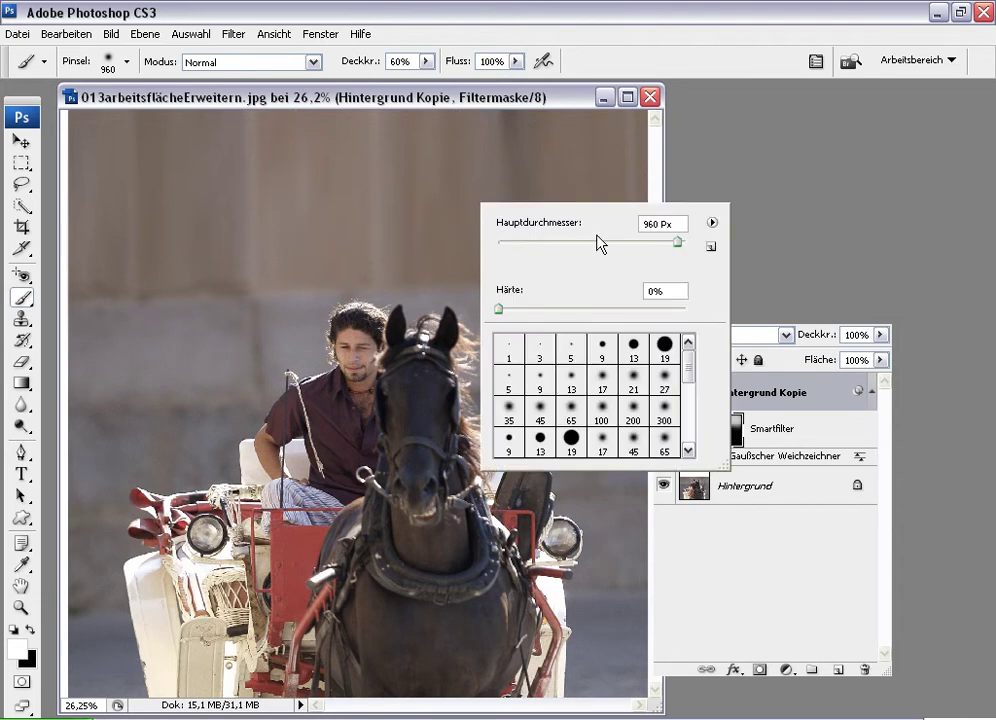
{"action": "left_click", "coordinate": [649, 242]}
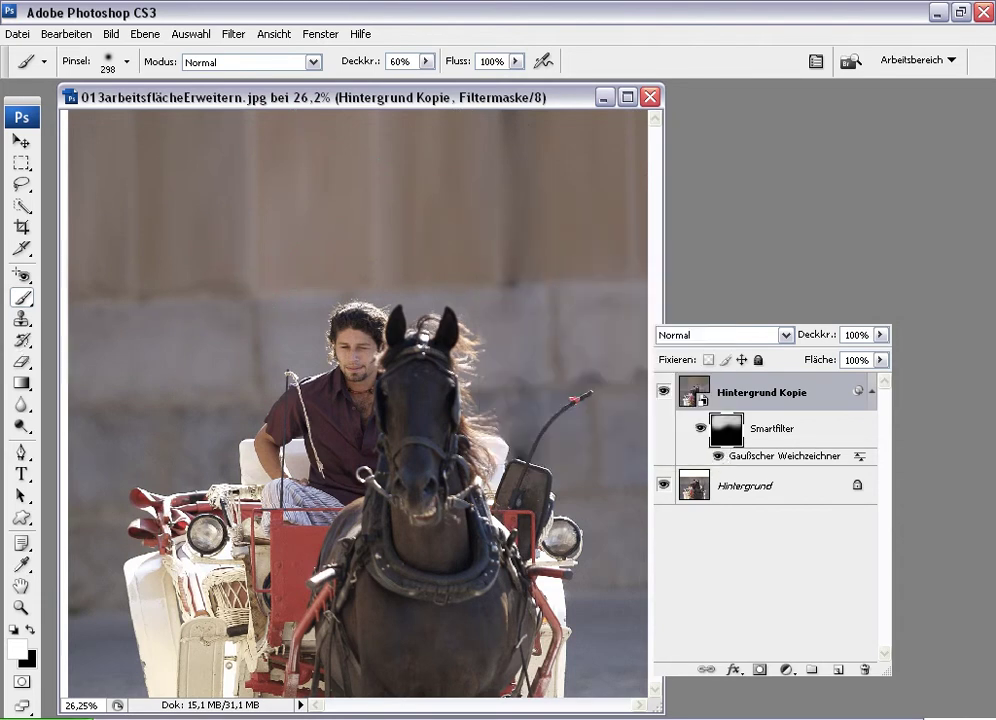